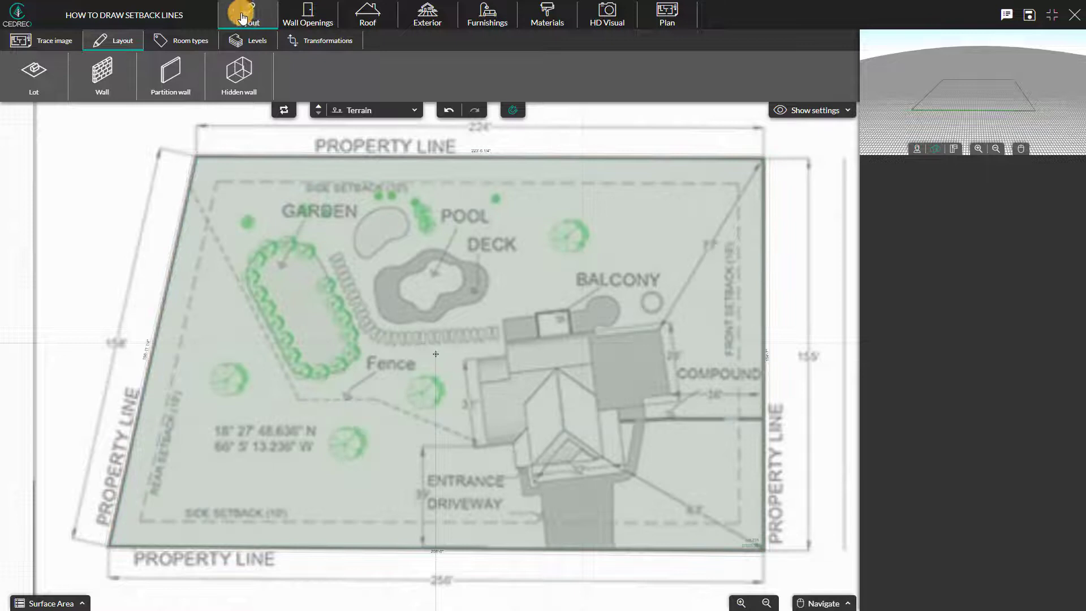
Exit the Lot drawing tool and select the lot polygon traced over the survey plan.
left_click(19, 89)
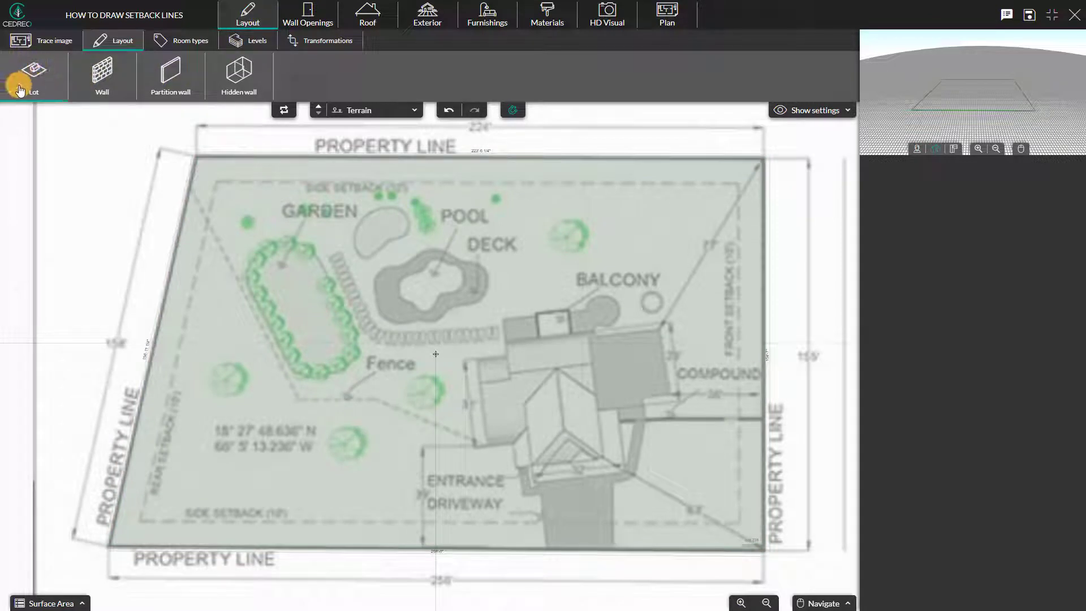
left_click(34, 70)
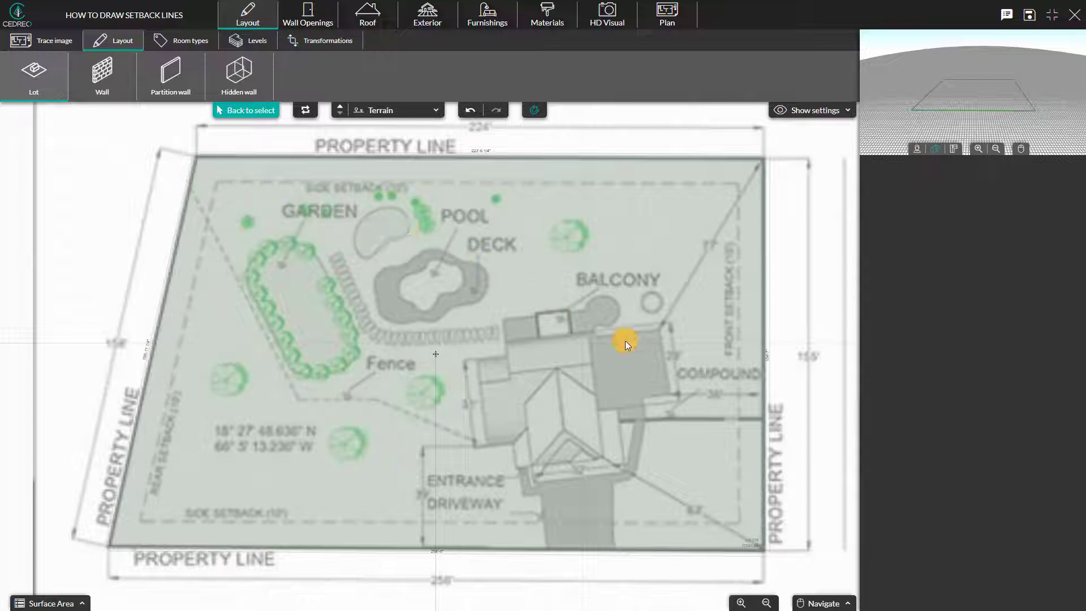
key("Escape")
left_click(638, 350)
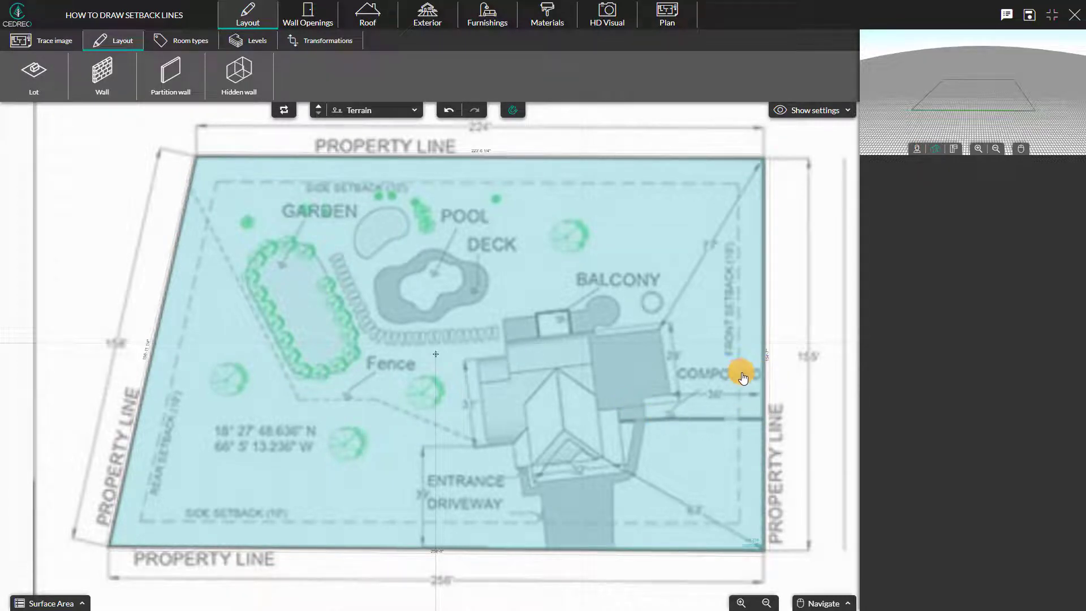
scroll(758, 382, "up", 2)
scroll(582, 380, "up", 2)
scroll(583, 379, "up", 2)
scroll(582, 321, "up", 2)
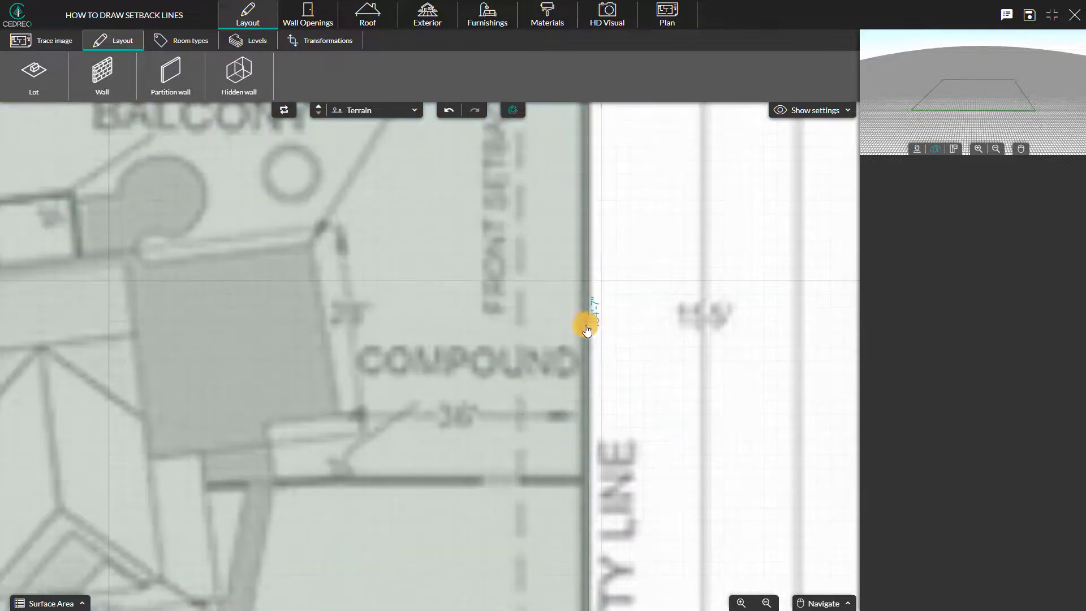
Set Lot 239's setback line to 10'-0" in the Edit Lot properties.
left_click(589, 346)
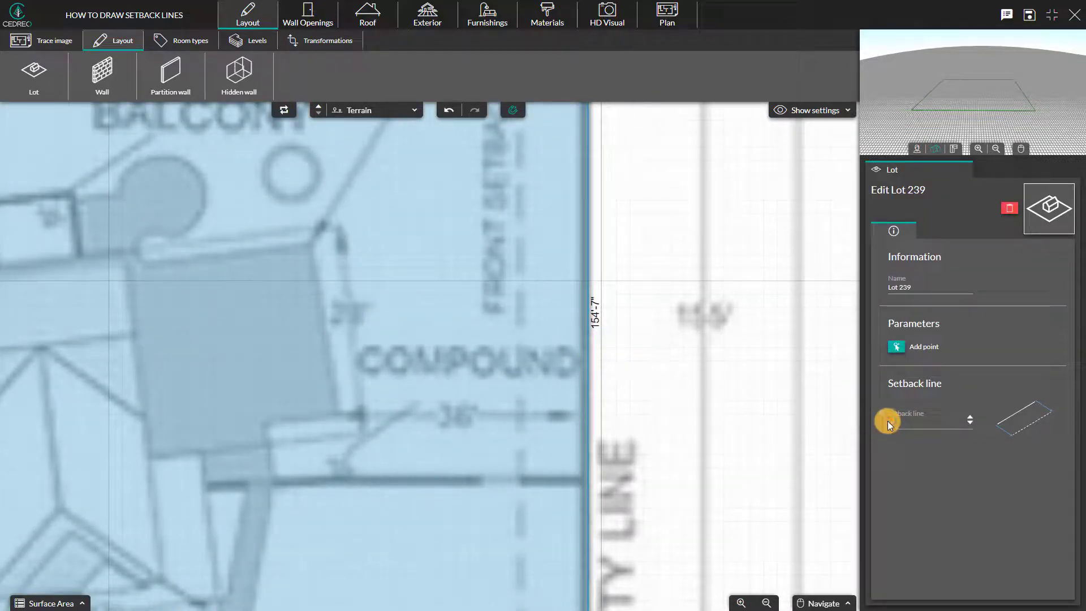
left_click(887, 421)
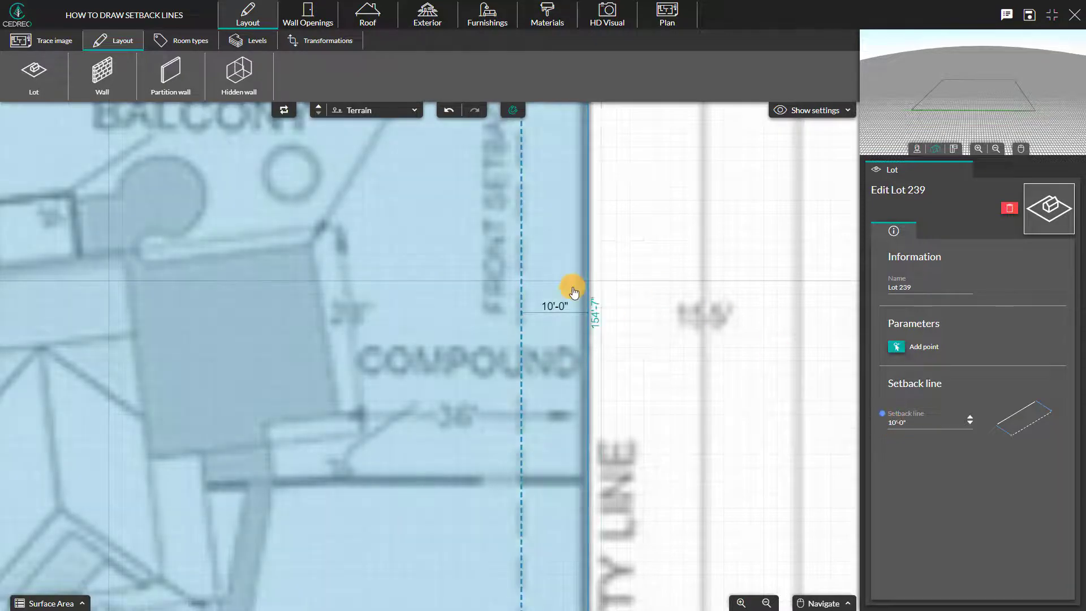
scroll(624, 322, "down", 2)
scroll(543, 506, "up", 2)
left_click(895, 419)
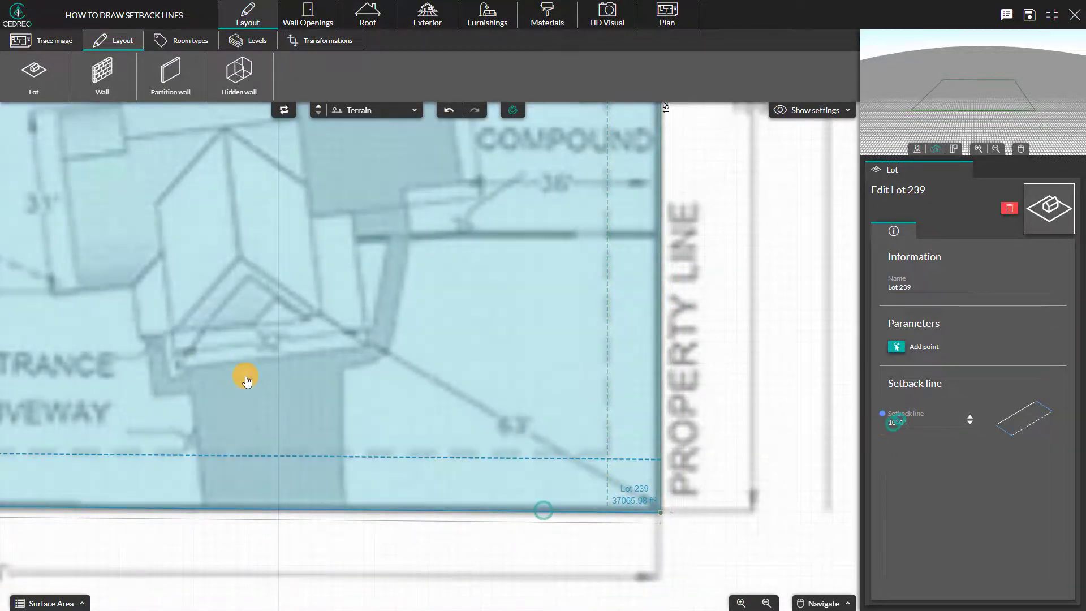
left_click(890, 418)
left_click(877, 422)
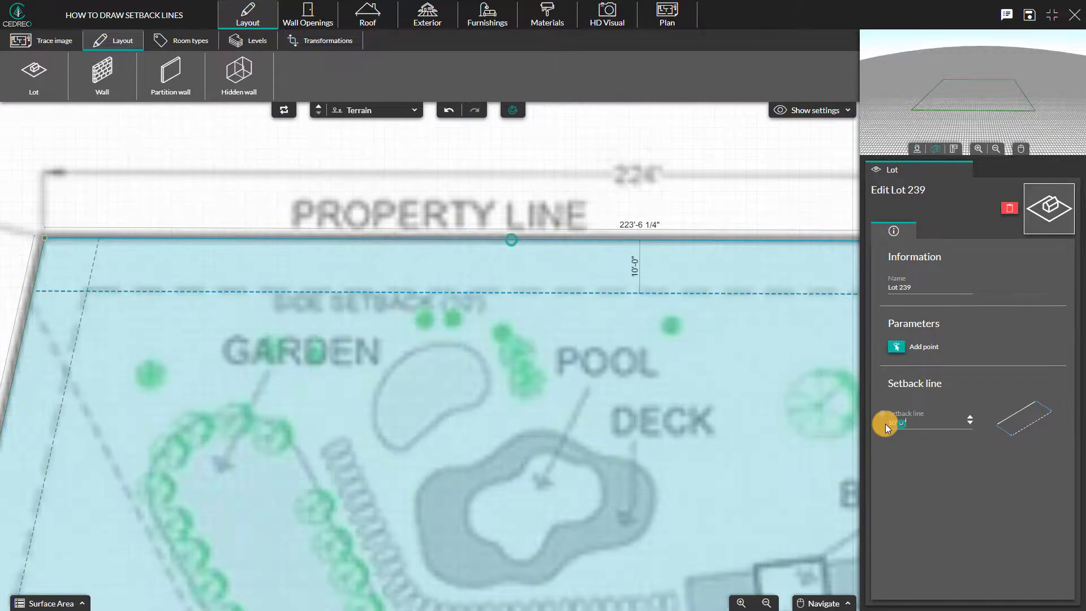